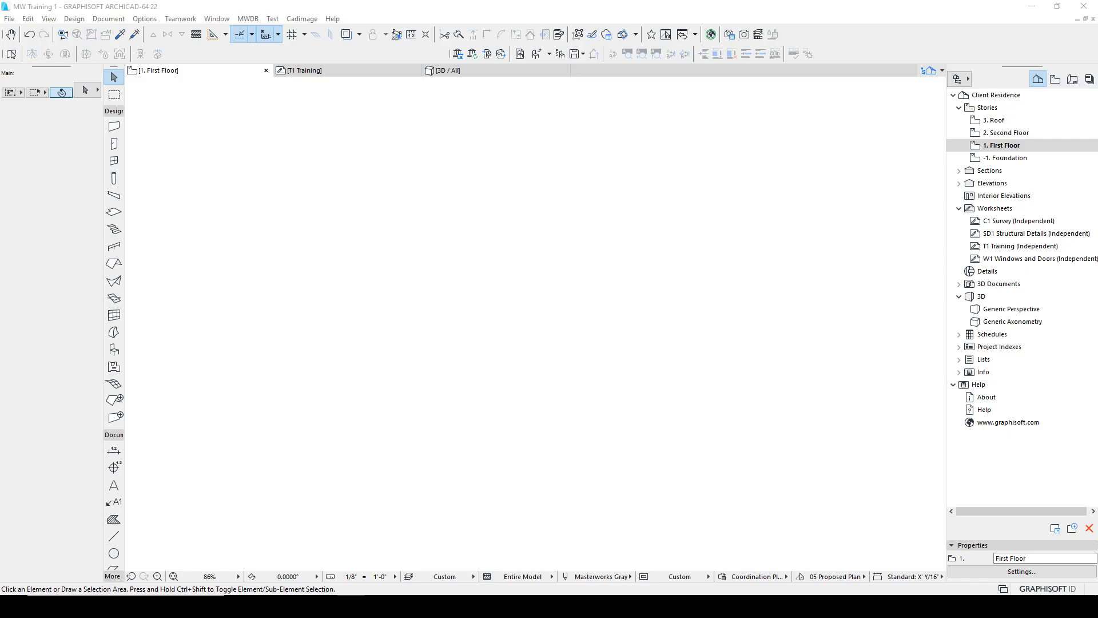
# - Open the Work Environment's Keyboard Shortcuts settings and look through the commands listed by current menu structure
pyautogui.click(180, 19)
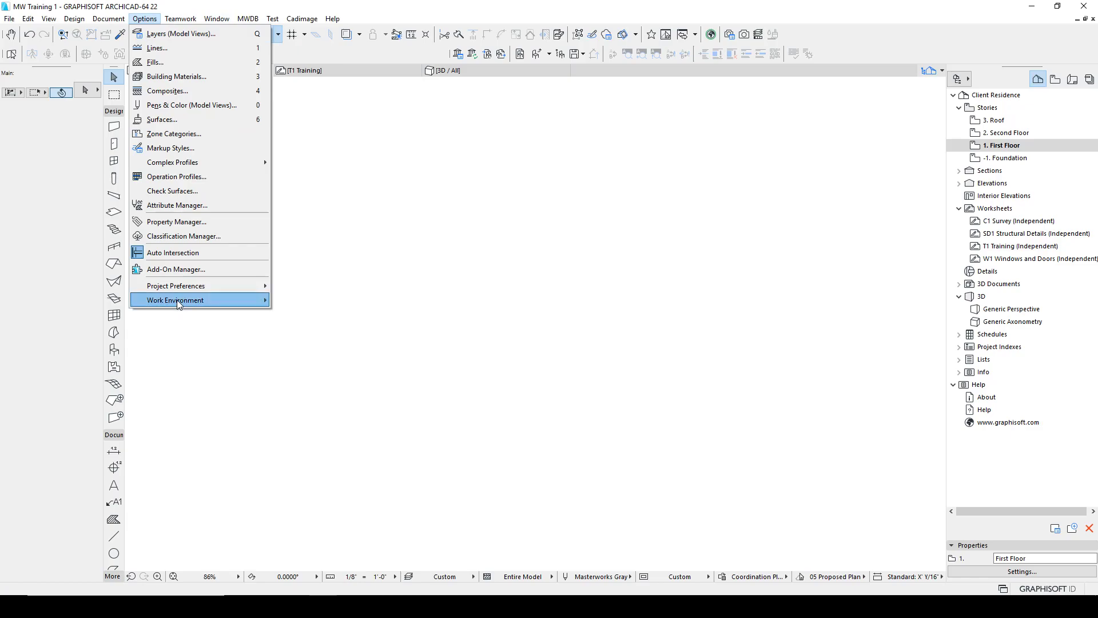
pyautogui.moveTo(179, 303)
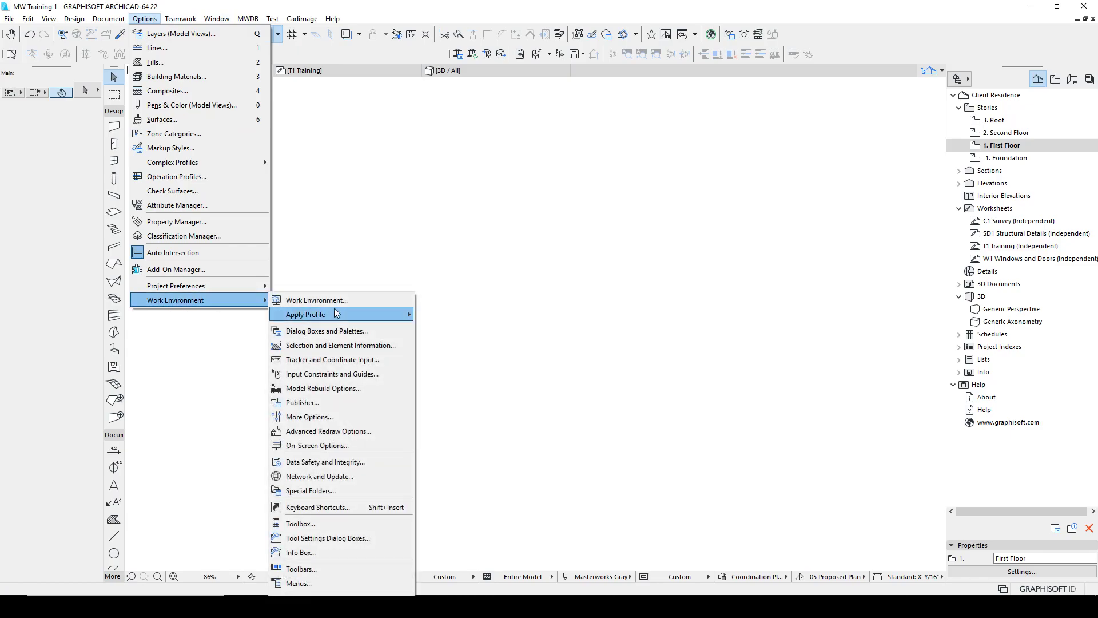
pyautogui.click(331, 507)
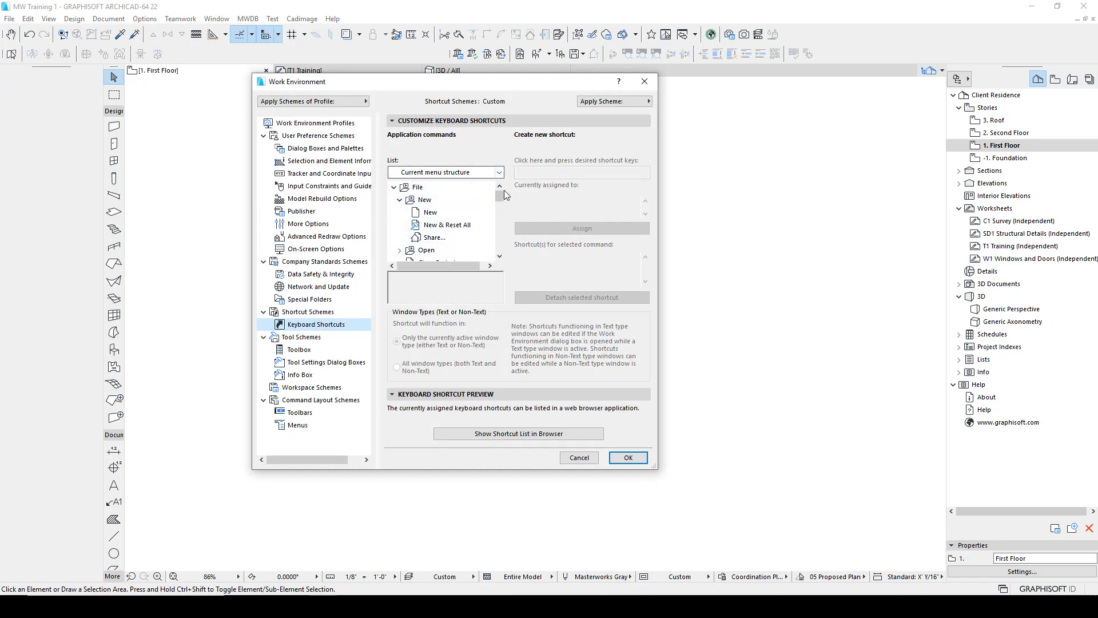
pyautogui.moveTo(503, 194); pyautogui.dragTo(495, 234)
pyautogui.scroll(1, 407, 212)
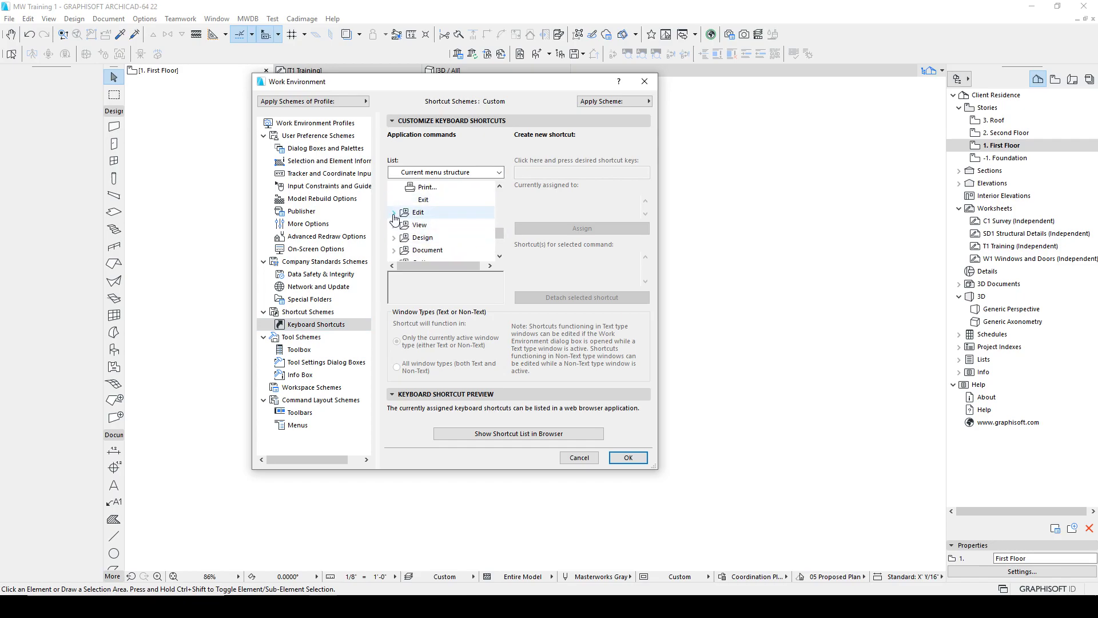
# - View the application commands by theme and in alphabetical order, and return the list to the current menu structure
pyautogui.click(500, 172)
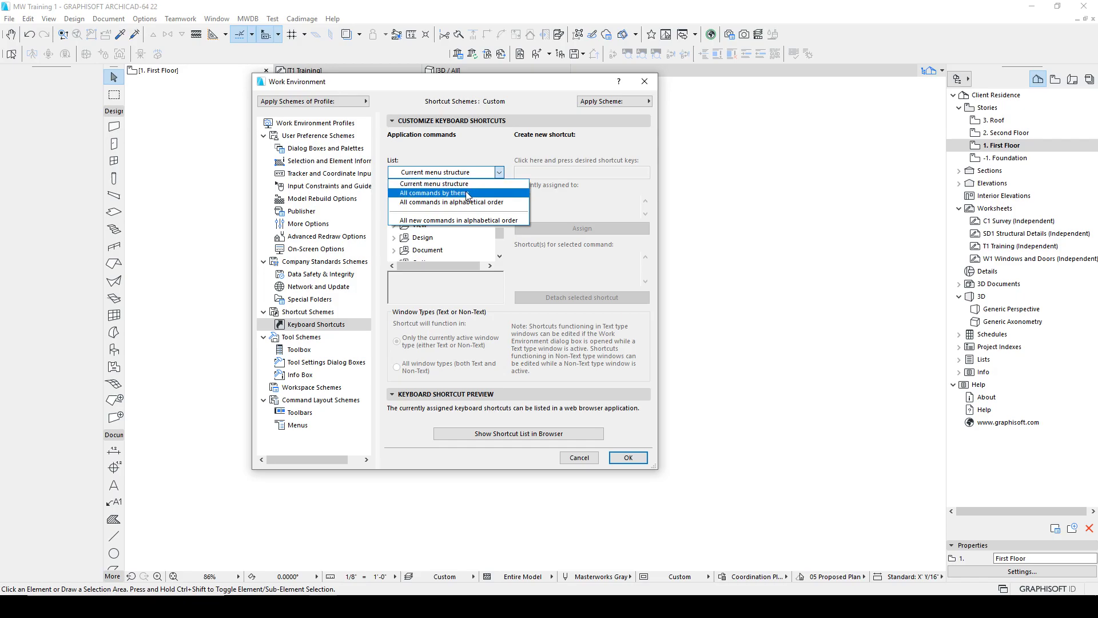
pyautogui.click(465, 192)
pyautogui.moveTo(500, 200); pyautogui.dragTo(493, 253)
pyautogui.click(500, 172)
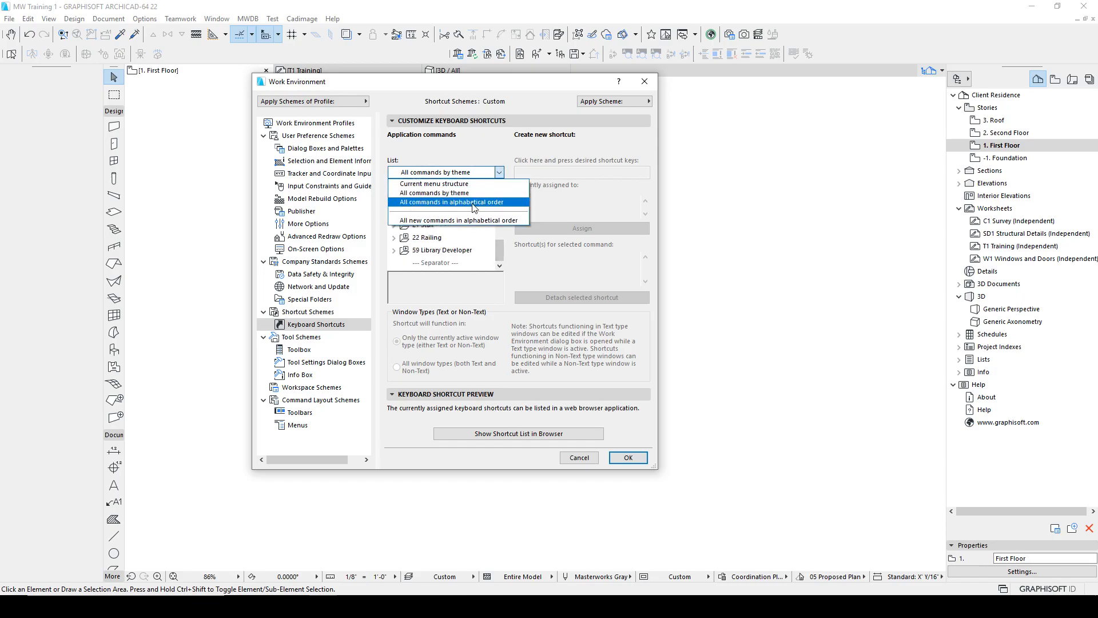
pyautogui.click(469, 201)
pyautogui.moveTo(499, 198)
pyautogui.mouseDown()
pyautogui.moveTo(501, 255)
pyautogui.moveTo(500, 191)
pyautogui.mouseUp()
pyautogui.click(500, 172)
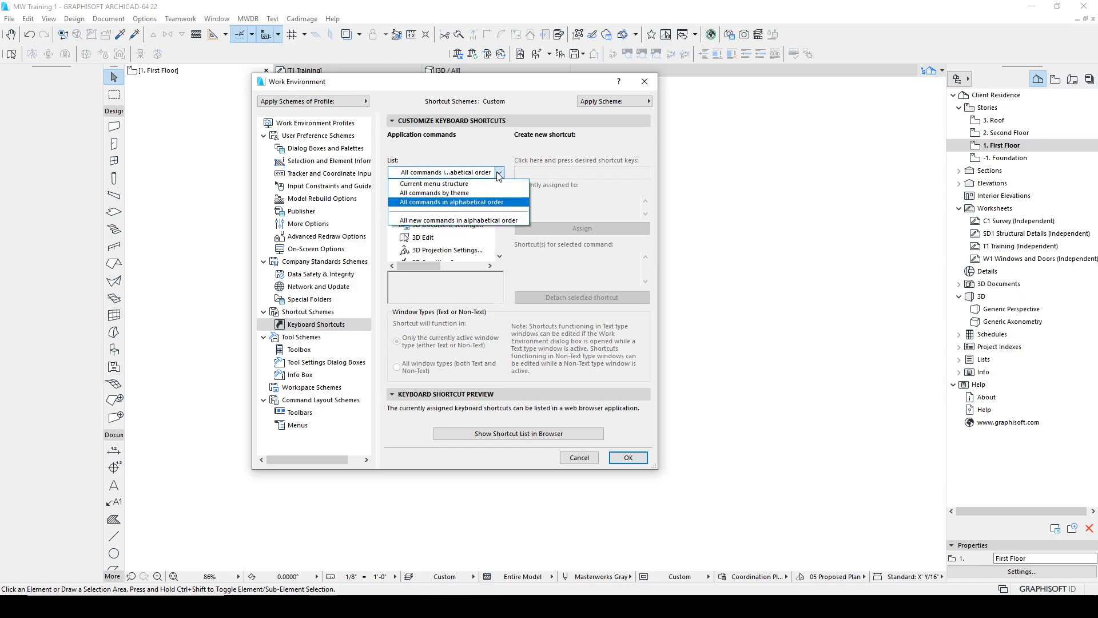
pyautogui.click(447, 184)
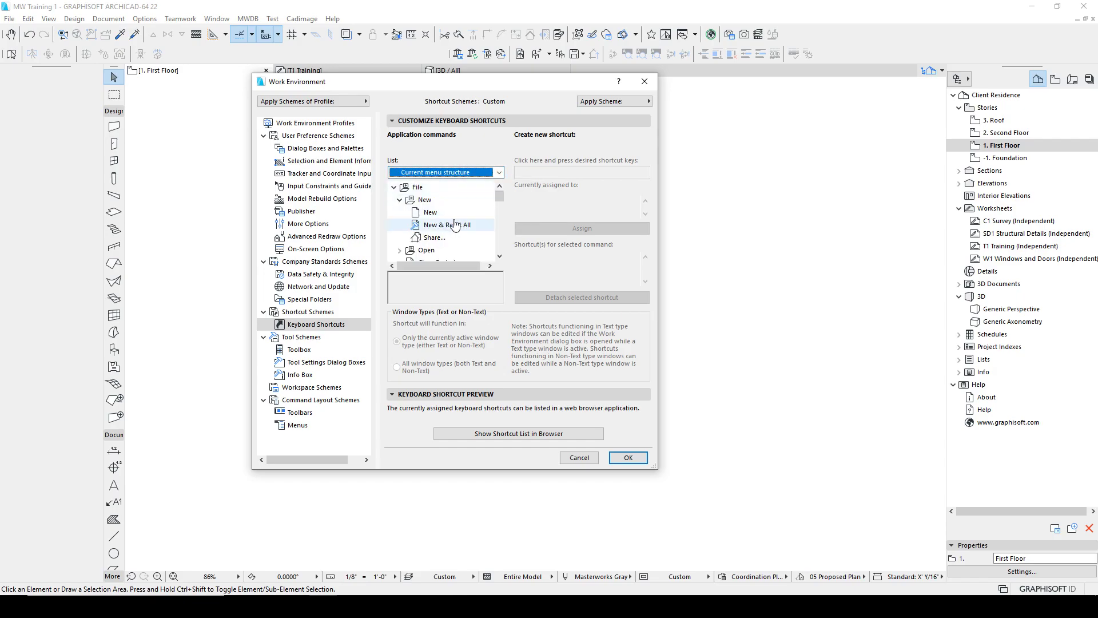
# - Examine the shortcut settings of the New command and look through all commands by theme
pyautogui.click(450, 214)
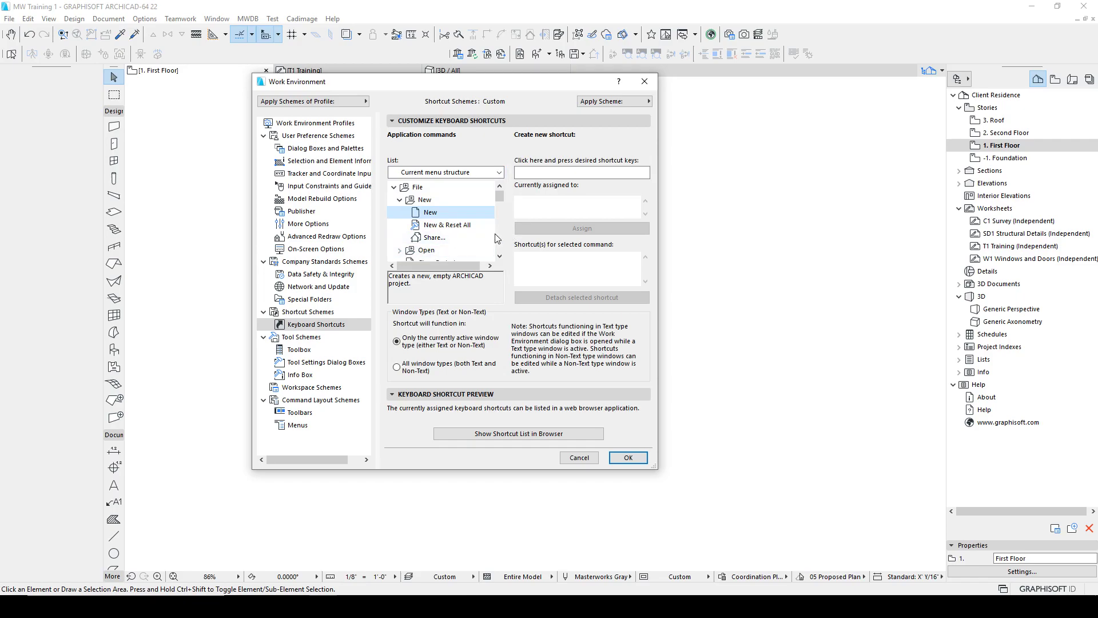
pyautogui.moveTo(499, 195); pyautogui.dragTo(501, 213)
pyautogui.click(446, 172)
pyautogui.click(469, 196)
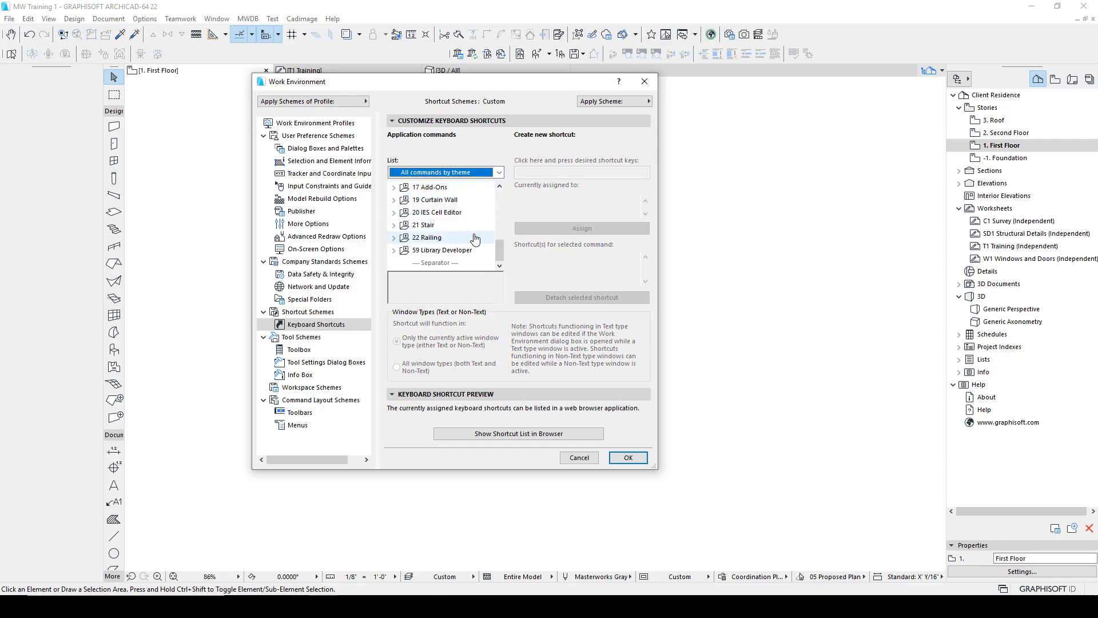
pyautogui.moveTo(499, 246); pyautogui.dragTo(500, 195)
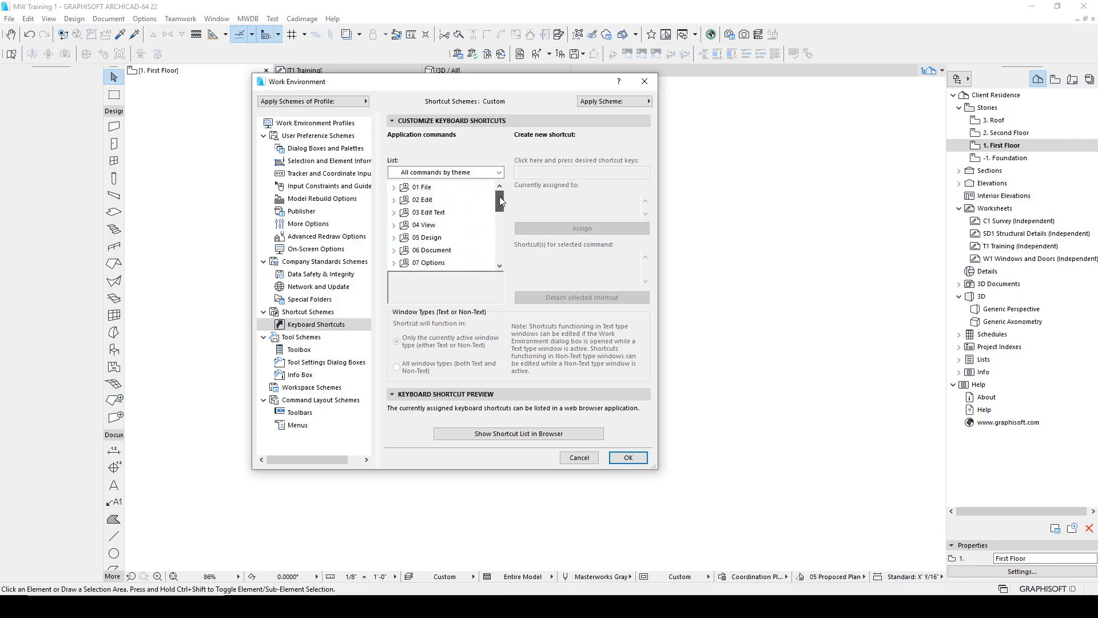
# - List all commands in alphabetical order and look up the shortcut assigned to the Line command
pyautogui.click(499, 172)
pyautogui.click(467, 203)
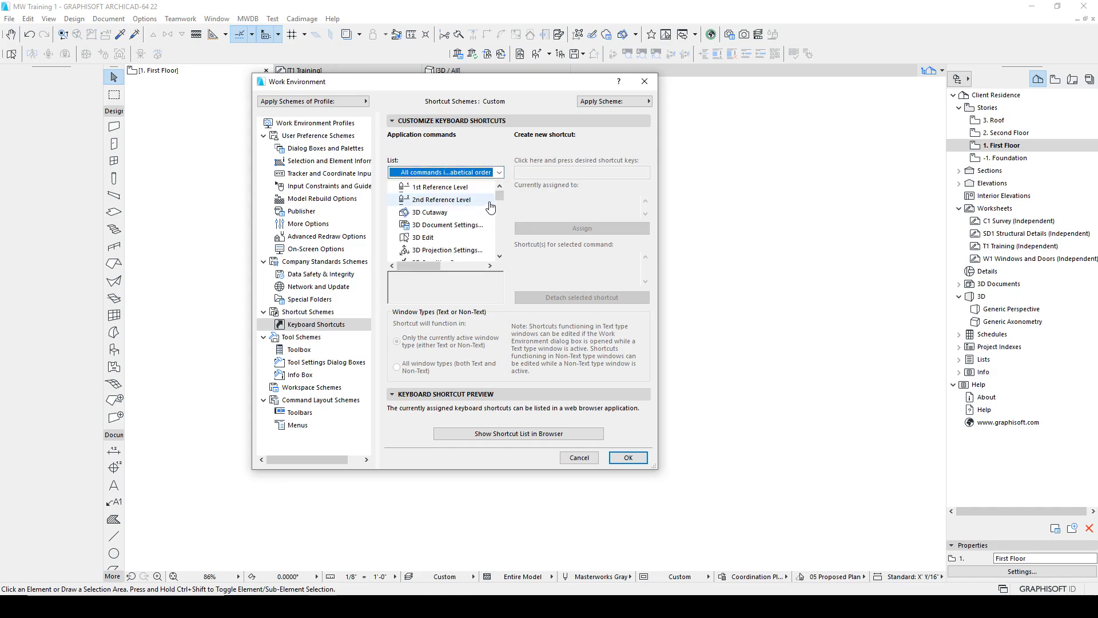
pyautogui.moveTo(500, 191); pyautogui.dragTo(500, 213)
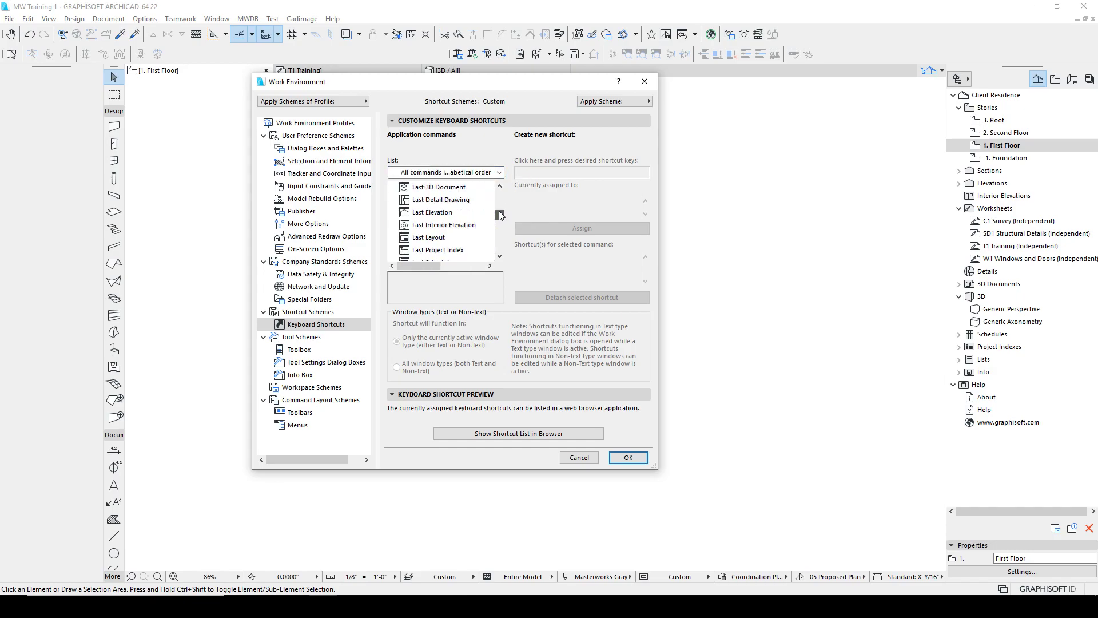
pyautogui.scroll(-5, 472, 235)
pyautogui.scroll(-1, 473, 239)
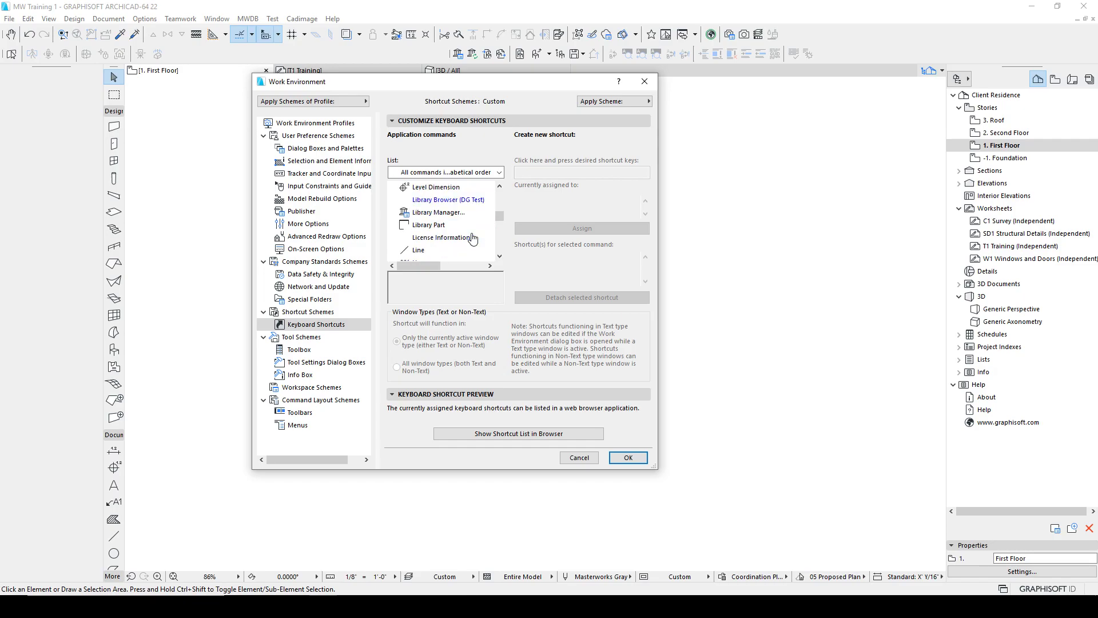
pyautogui.click(424, 251)
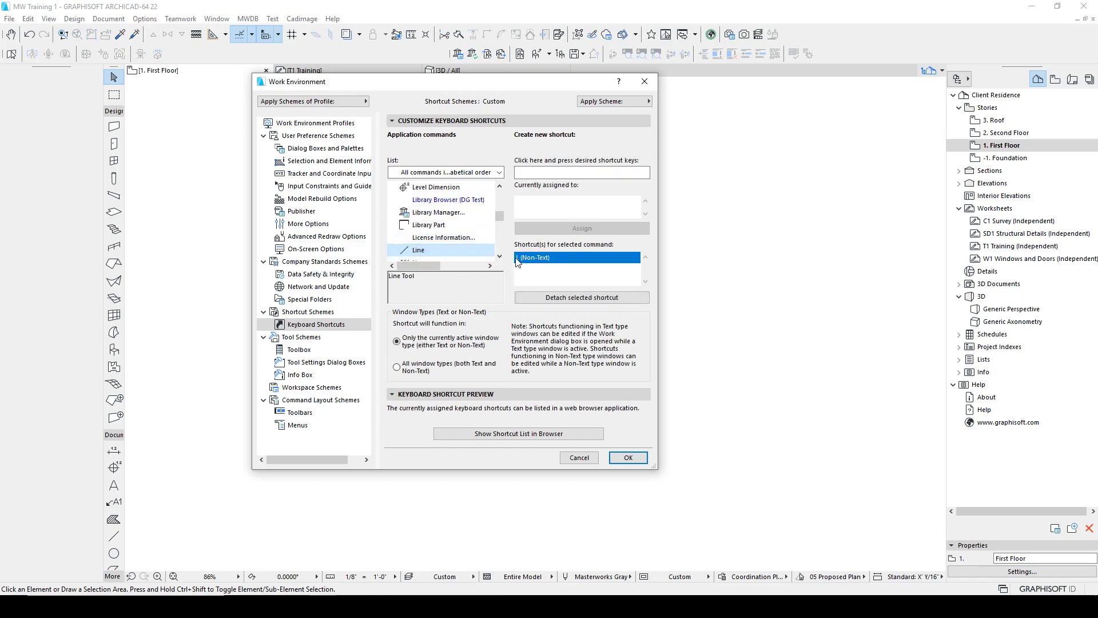
# - Enter W as a new shortcut for the Line command to check which command already uses it
pyautogui.click(537, 173)
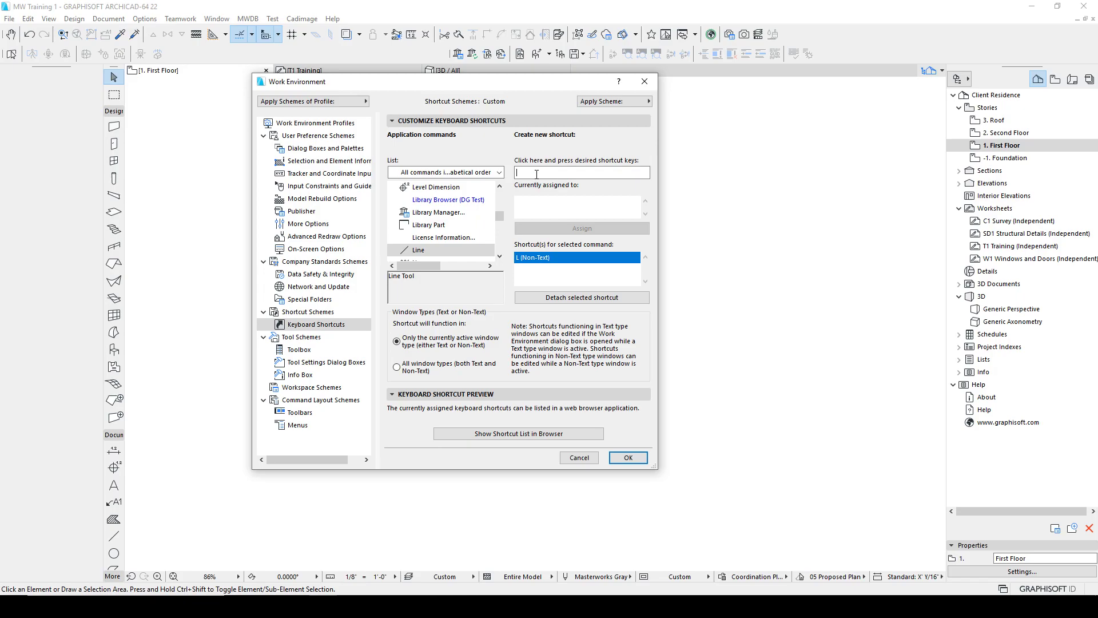
pyautogui.press('w')
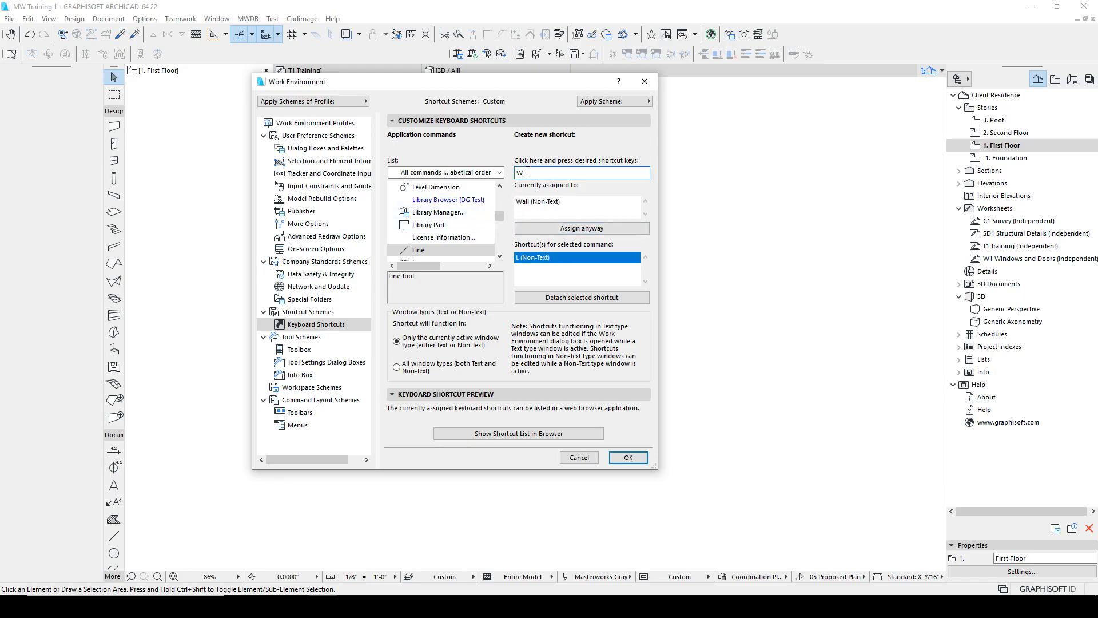
pyautogui.moveTo(500, 217); pyautogui.dragTo(500, 195)
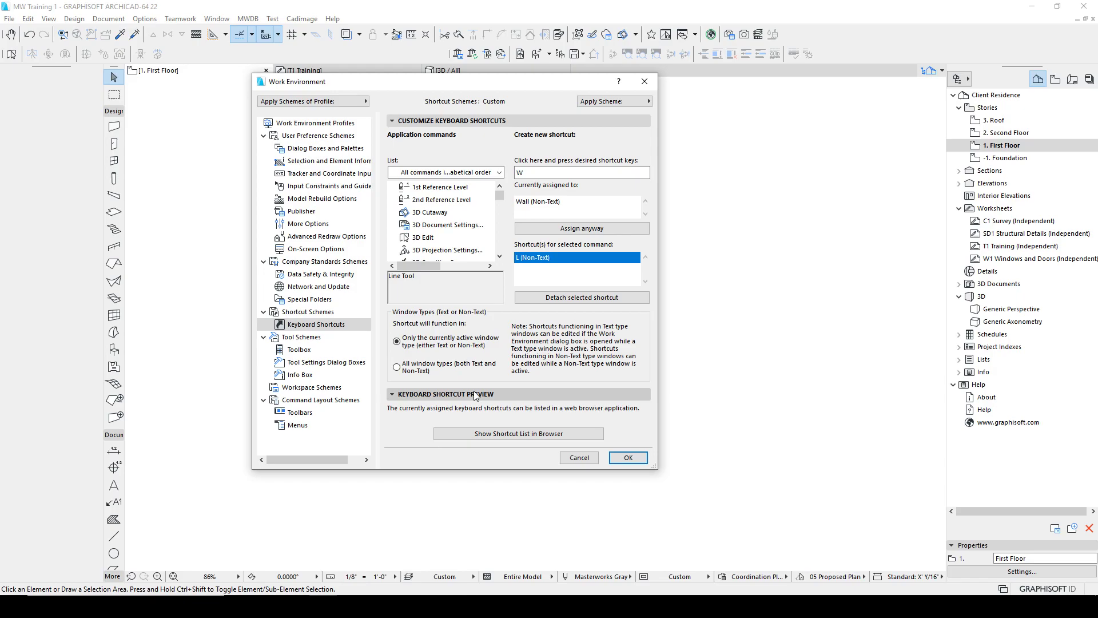
# - Show the shortcut list in the browser, review the customizable and non-customizable shortcuts, and close the browser window
pyautogui.click(458, 430)
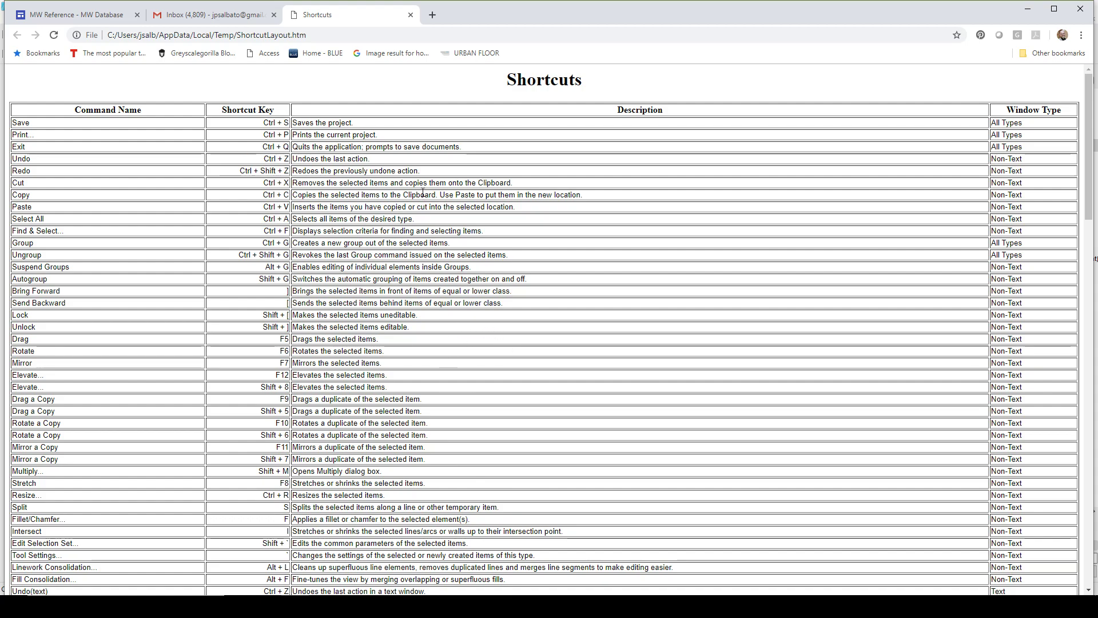
pyautogui.scroll(-20, 445, 290)
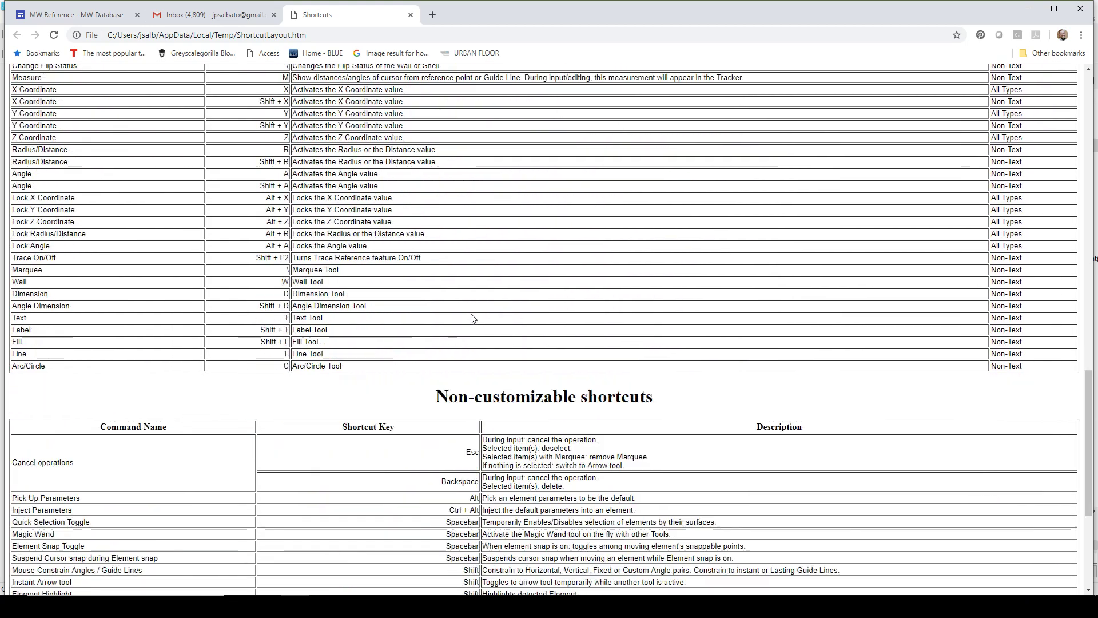
pyautogui.scroll(15, 283, 477)
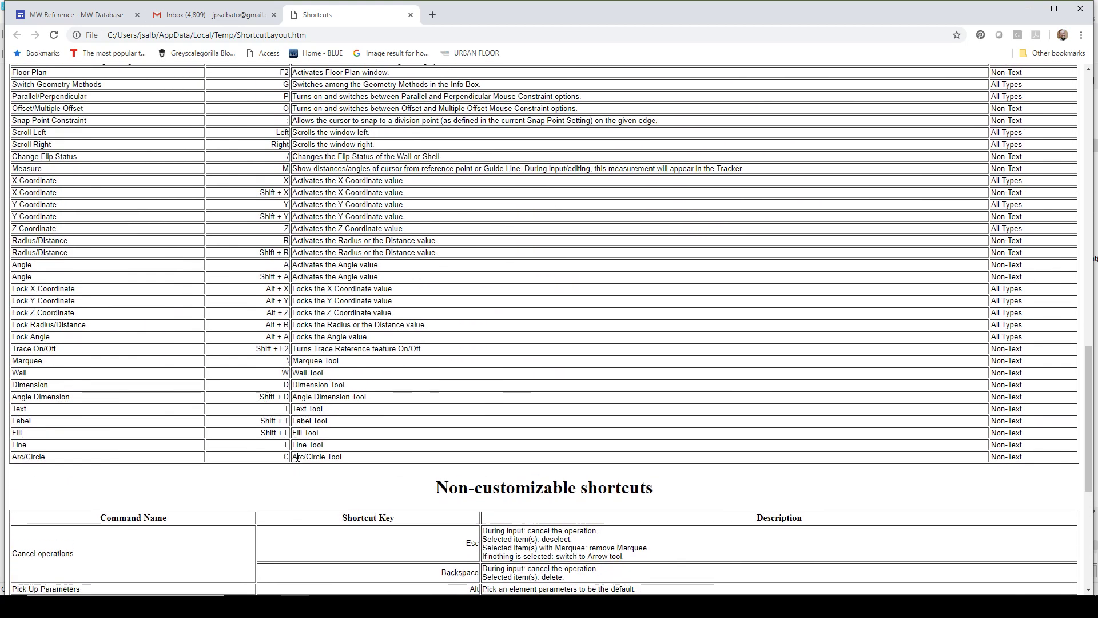
pyautogui.scroll(15, 302, 456)
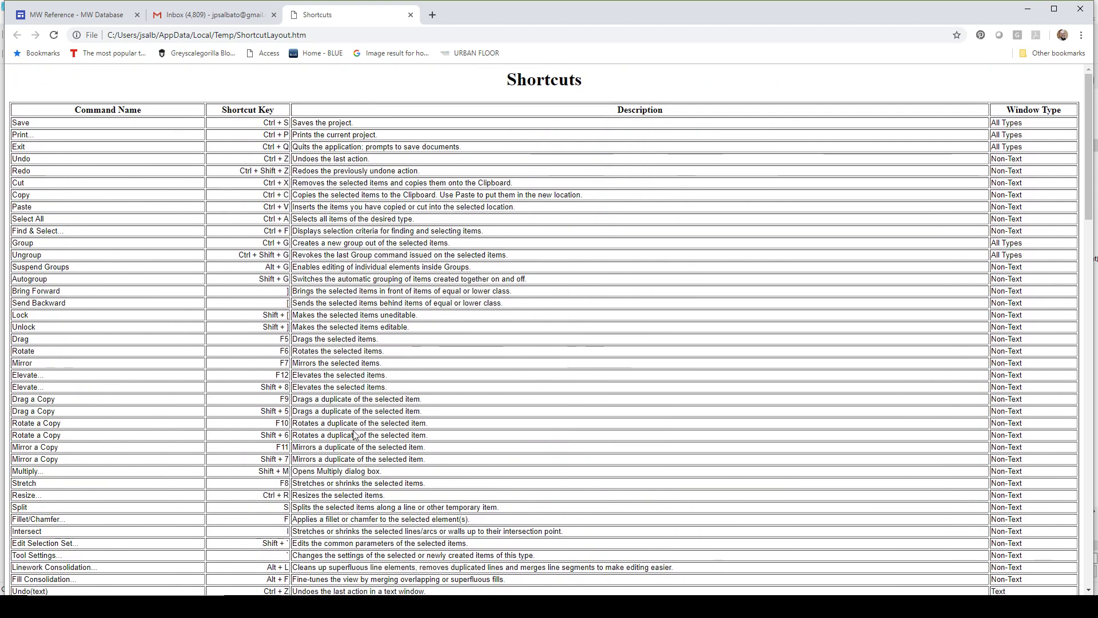
pyautogui.scroll(-5, 354, 441)
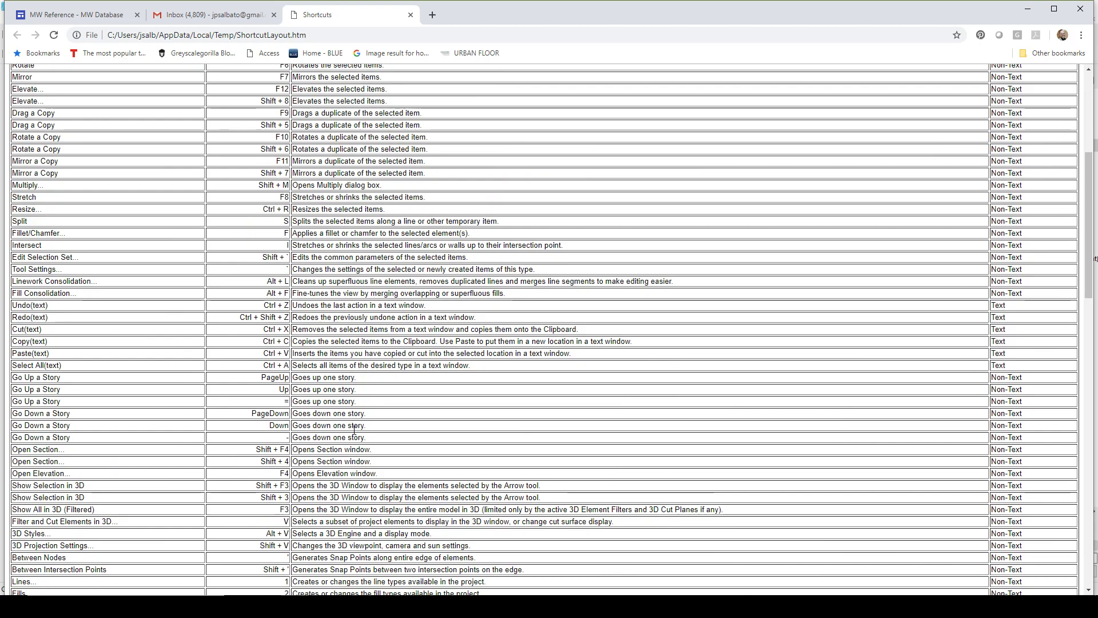
pyautogui.scroll(-5, 354, 430)
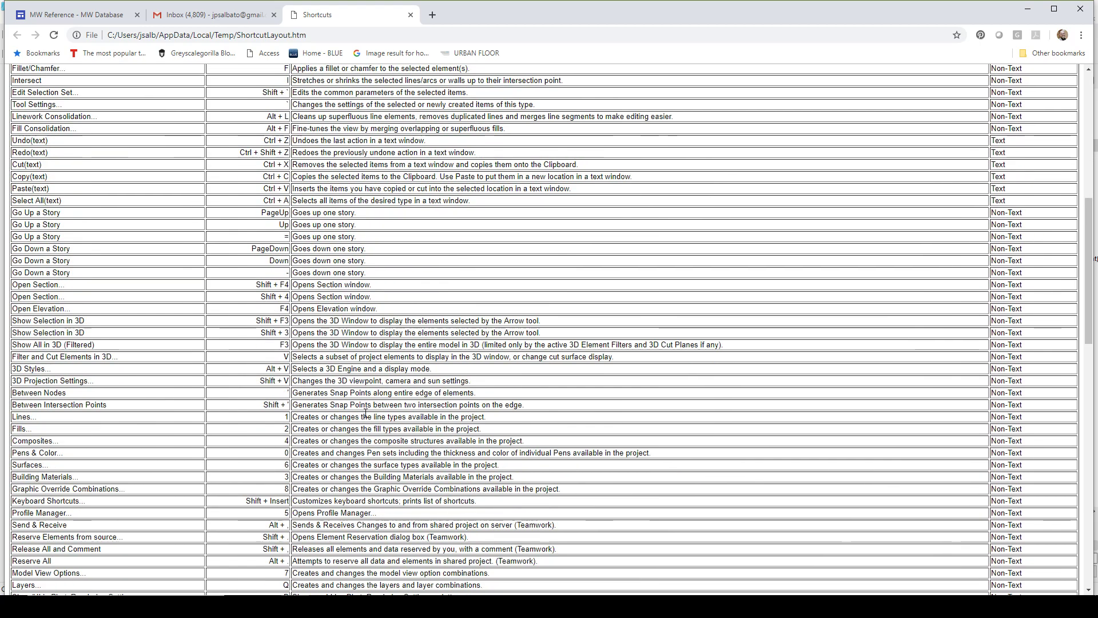
pyautogui.scroll(-15, 367, 413)
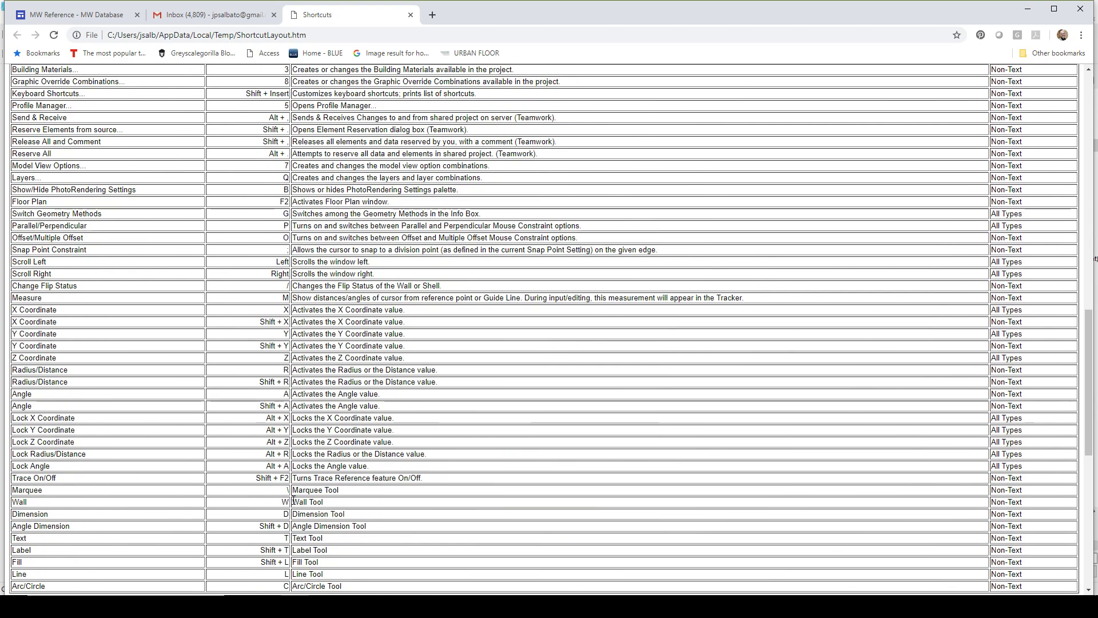
pyautogui.scroll(15, 315, 501)
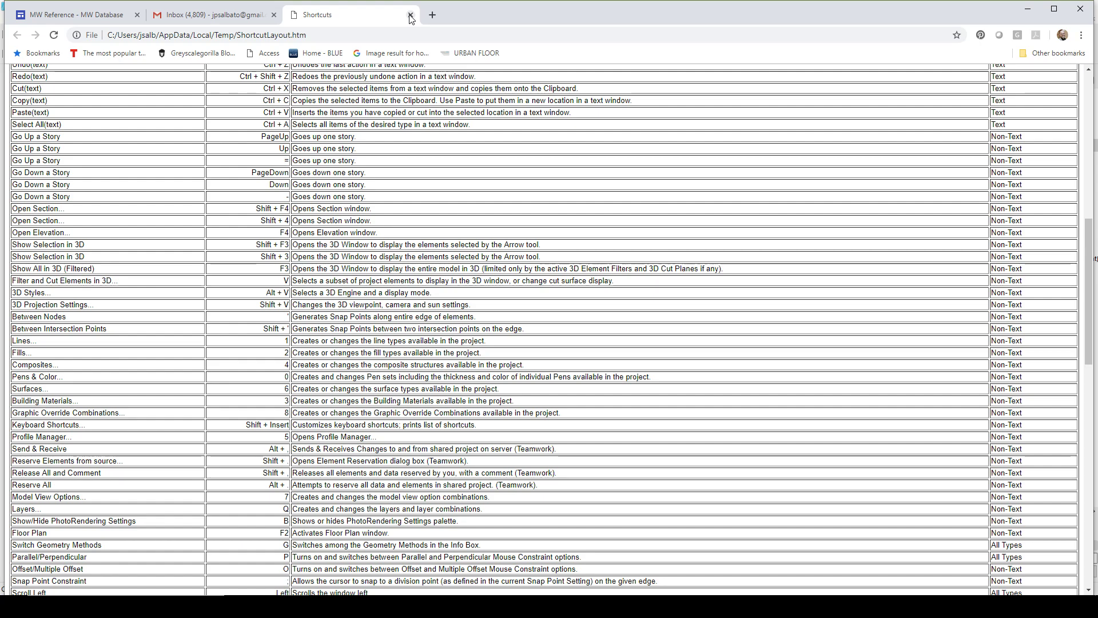
pyautogui.click(1078, 15)
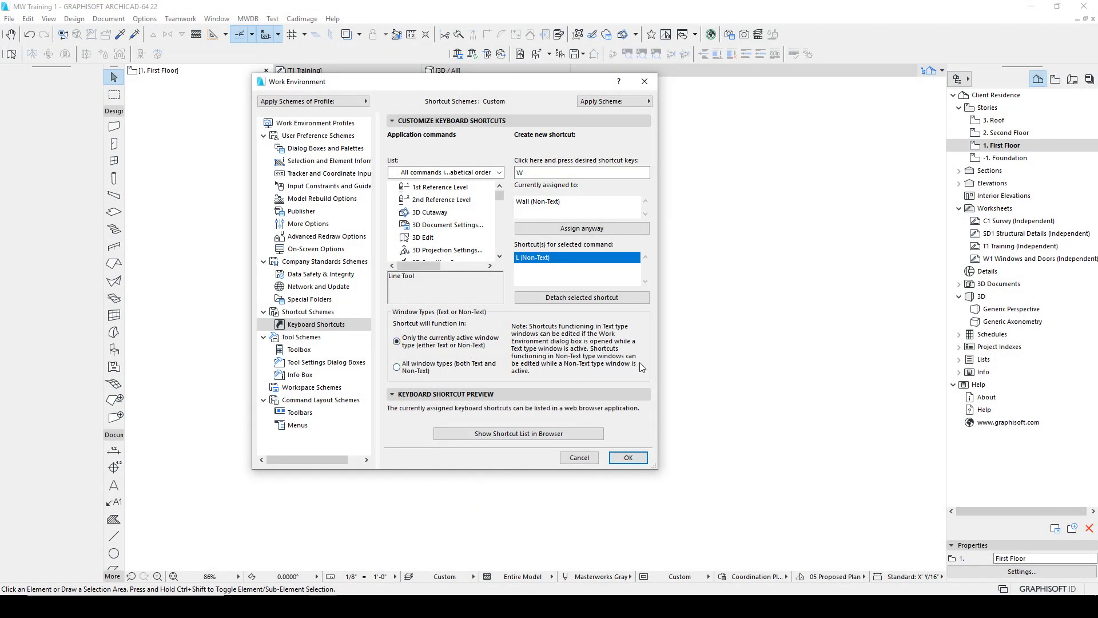
# - Import the MW Shortcuts 2018 scheme from the Documents folder into the stored shortcut schemes and dismiss the import notice
pyautogui.click(293, 313)
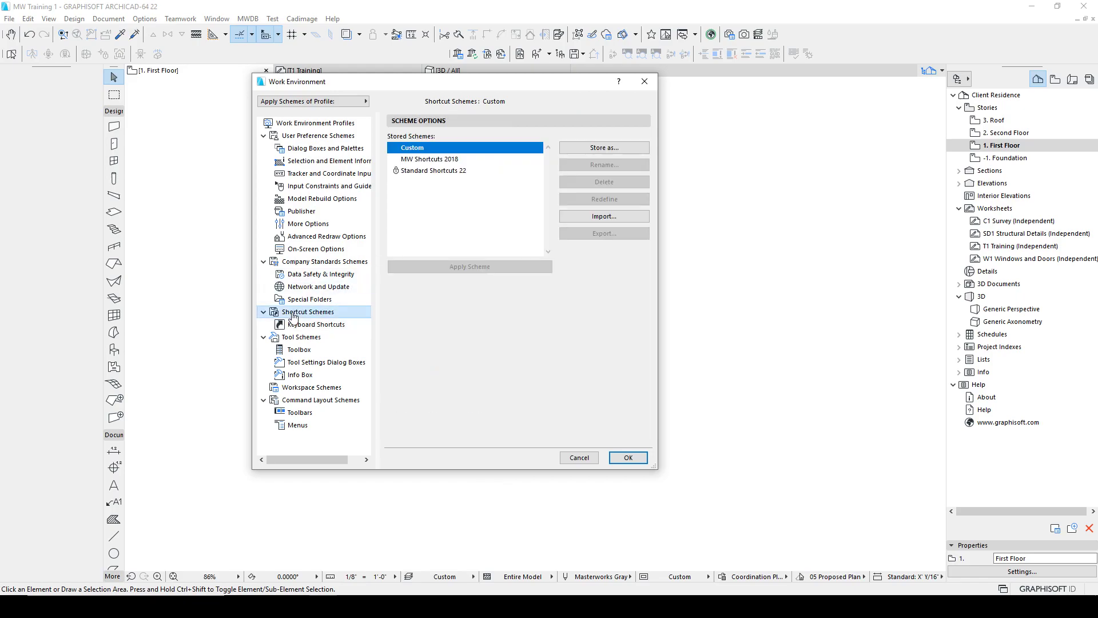
pyautogui.click(434, 160)
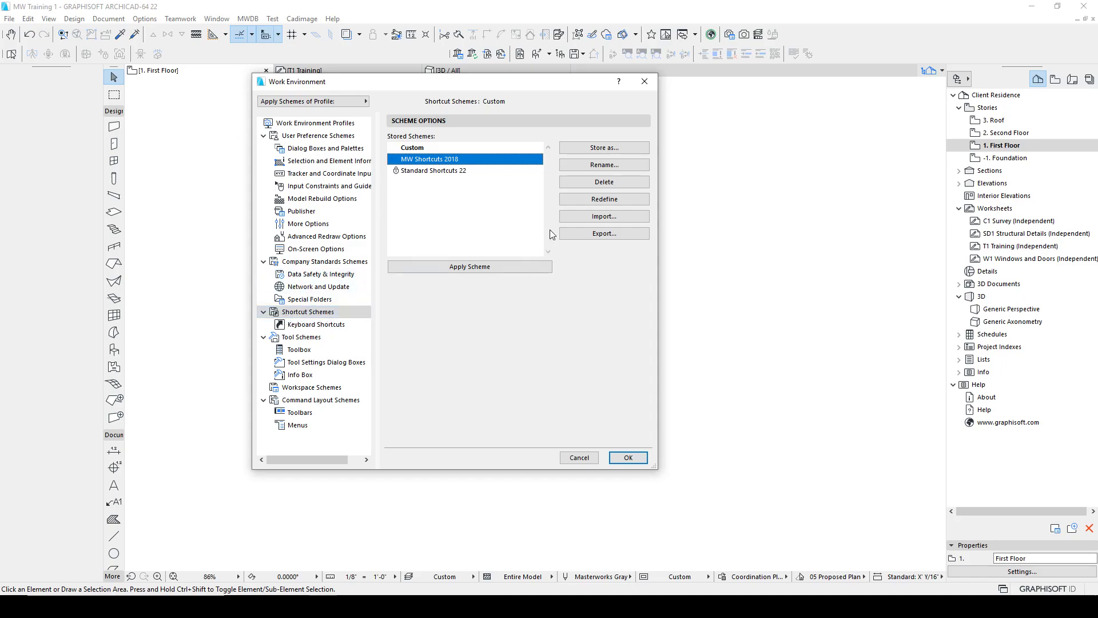
pyautogui.click(601, 216)
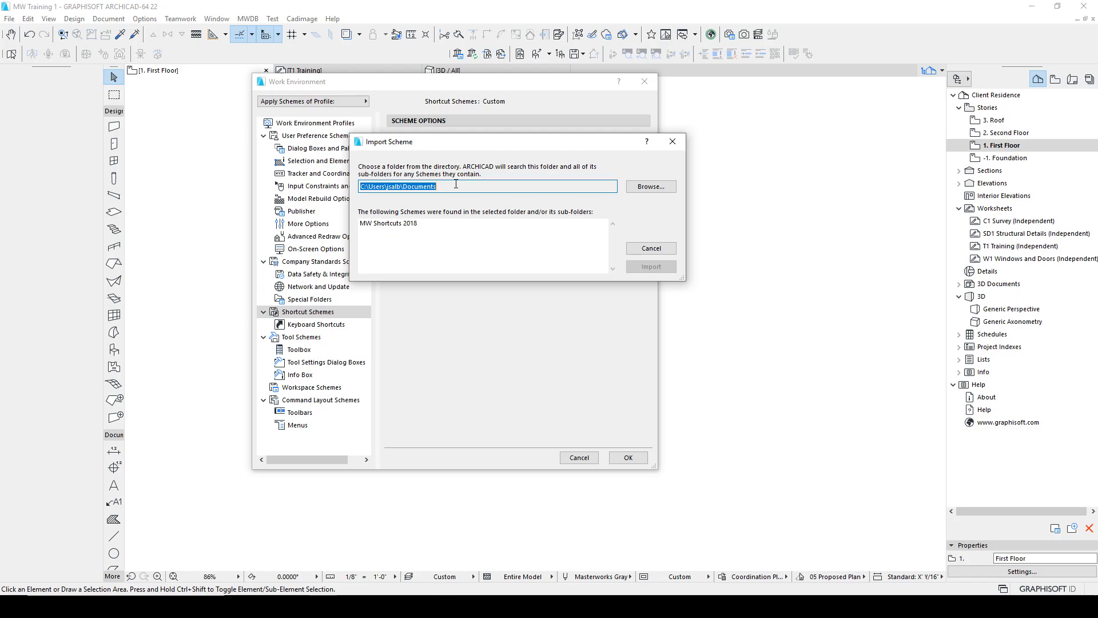
pyautogui.click(415, 224)
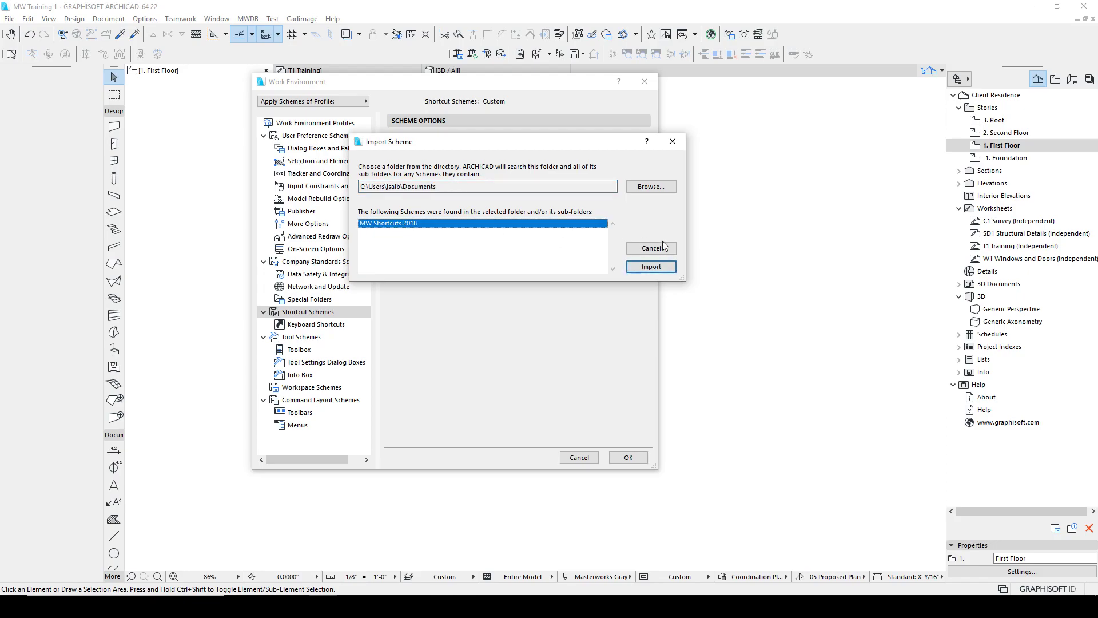
pyautogui.click(650, 267)
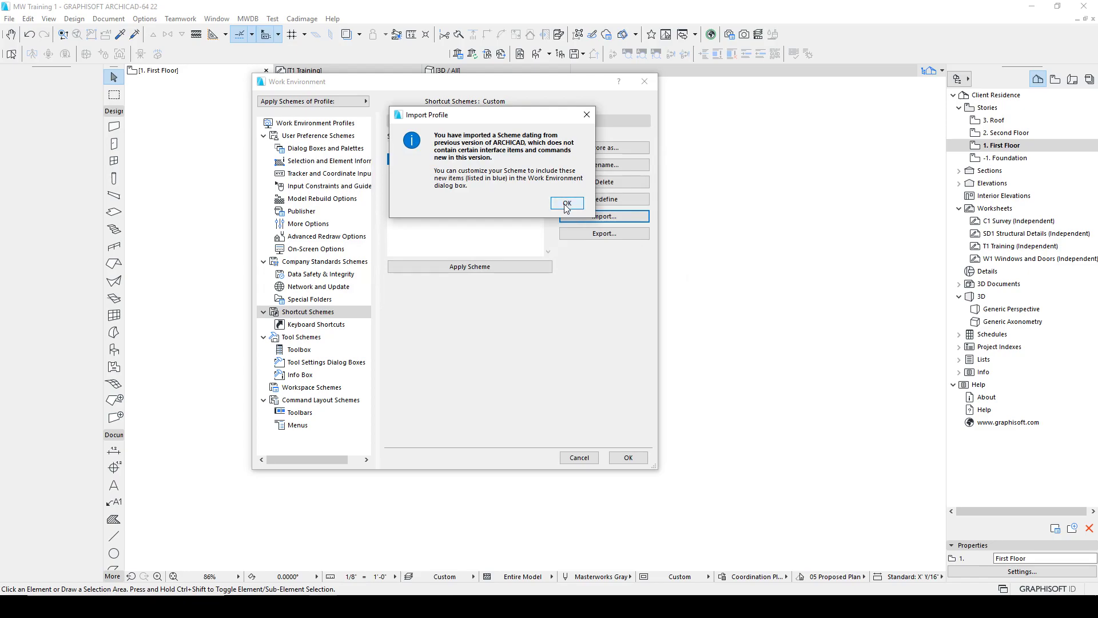
pyautogui.click(587, 116)
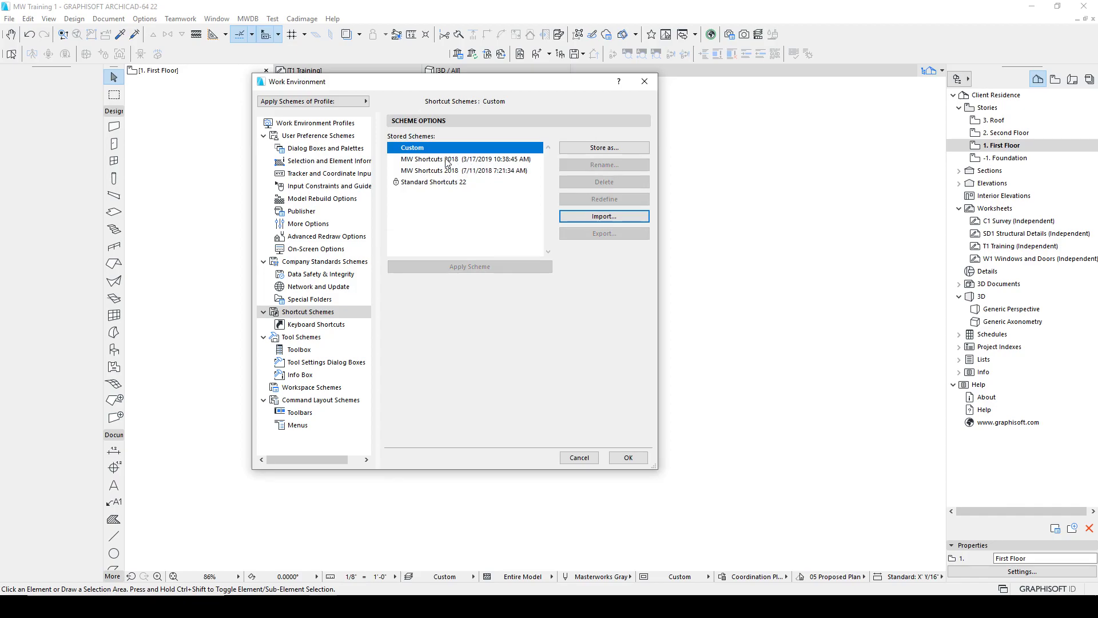
# - Apply the MW Shortcuts 2018 scheme dated 7/11/2018 and close the Work Environment settings without saving
pyautogui.click(419, 171)
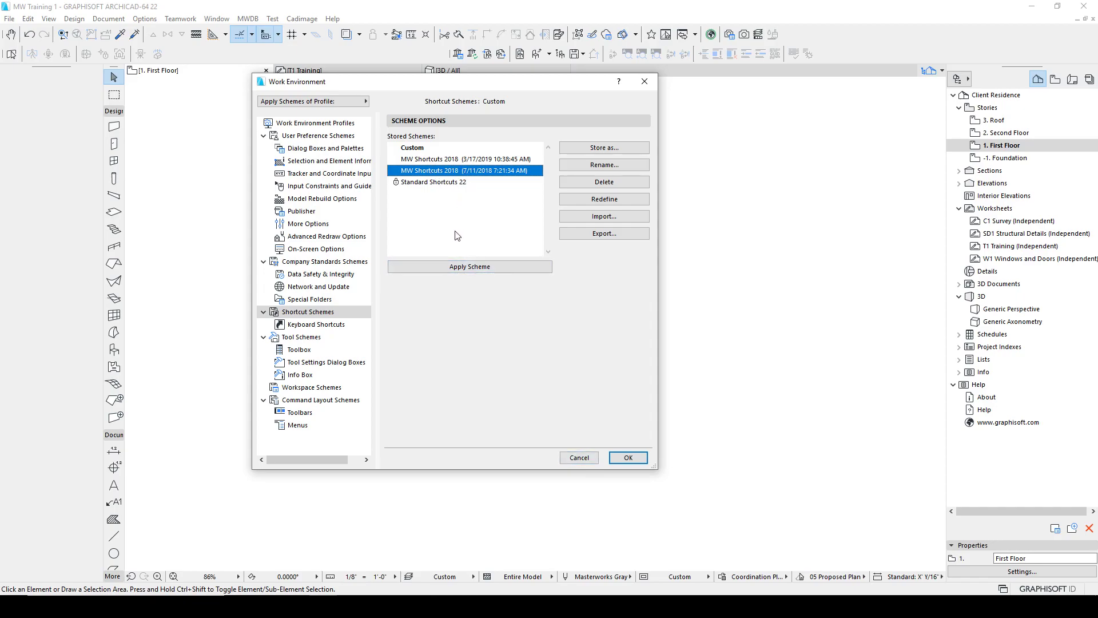
pyautogui.click(491, 267)
pyautogui.click(583, 460)
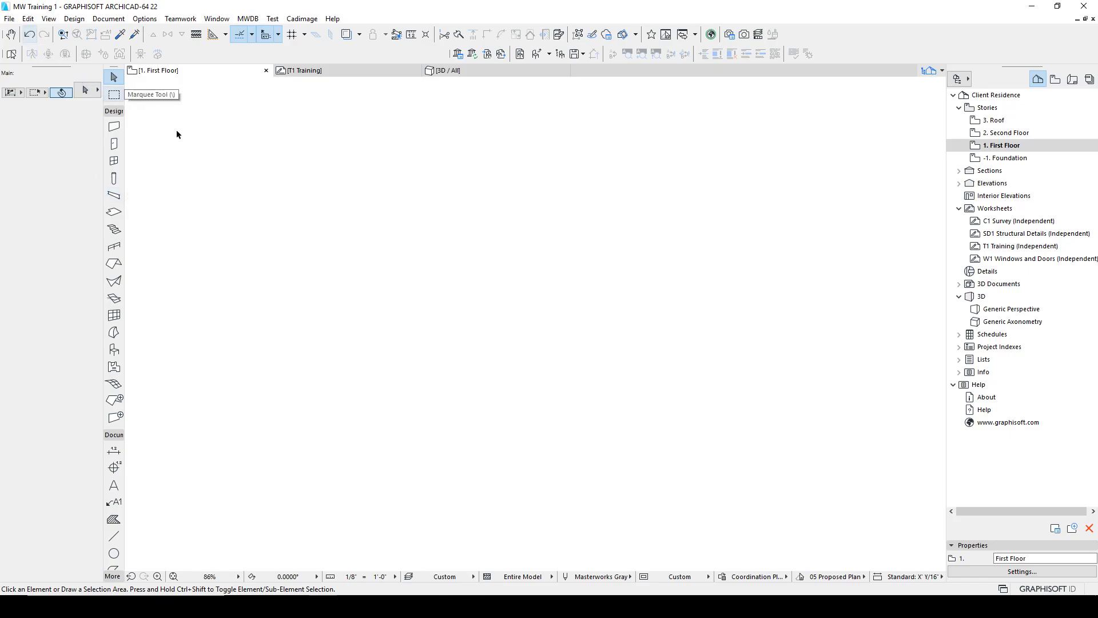
# - Review the shortcuts beside the attribute commands, open the Lines settings to view the line type list, and close them without changes
pyautogui.click(181, 19)
pyautogui.moveTo(139, 22)
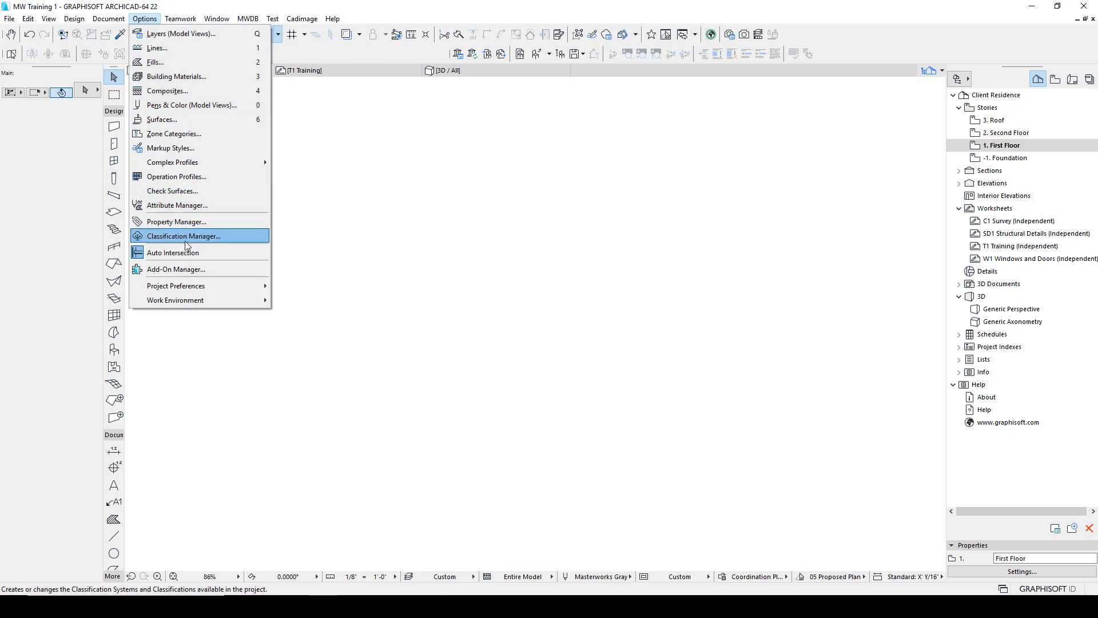
pyautogui.moveTo(202, 287)
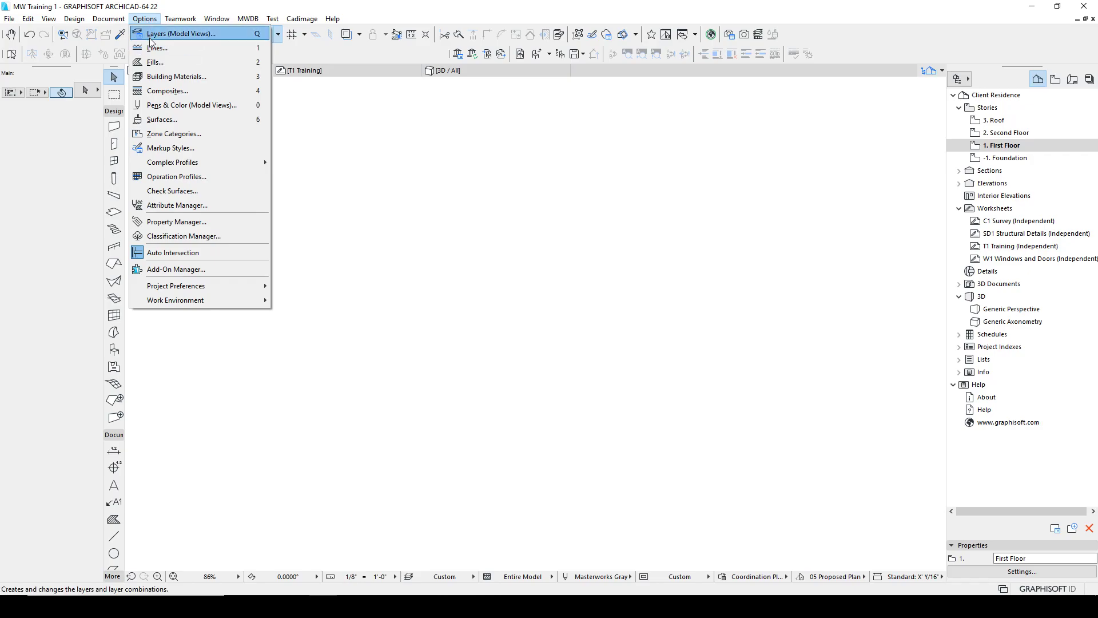
pyautogui.click(260, 51)
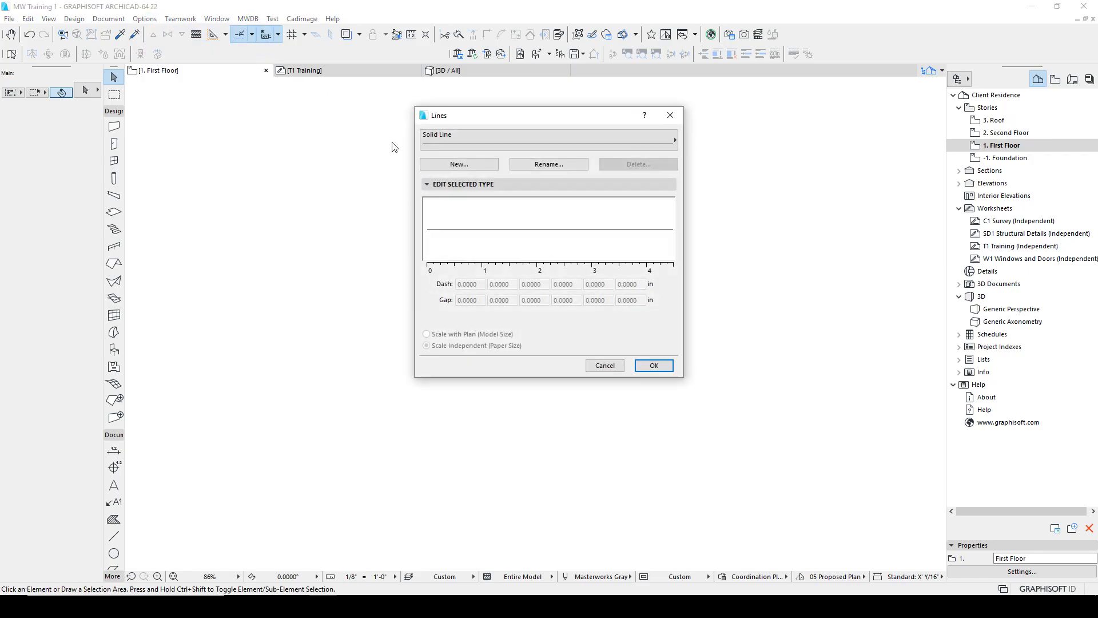
pyautogui.click(605, 366)
pyautogui.hotkey('ctrl', 'shift', 'l')
pyautogui.click(572, 141)
pyautogui.click(729, 255)
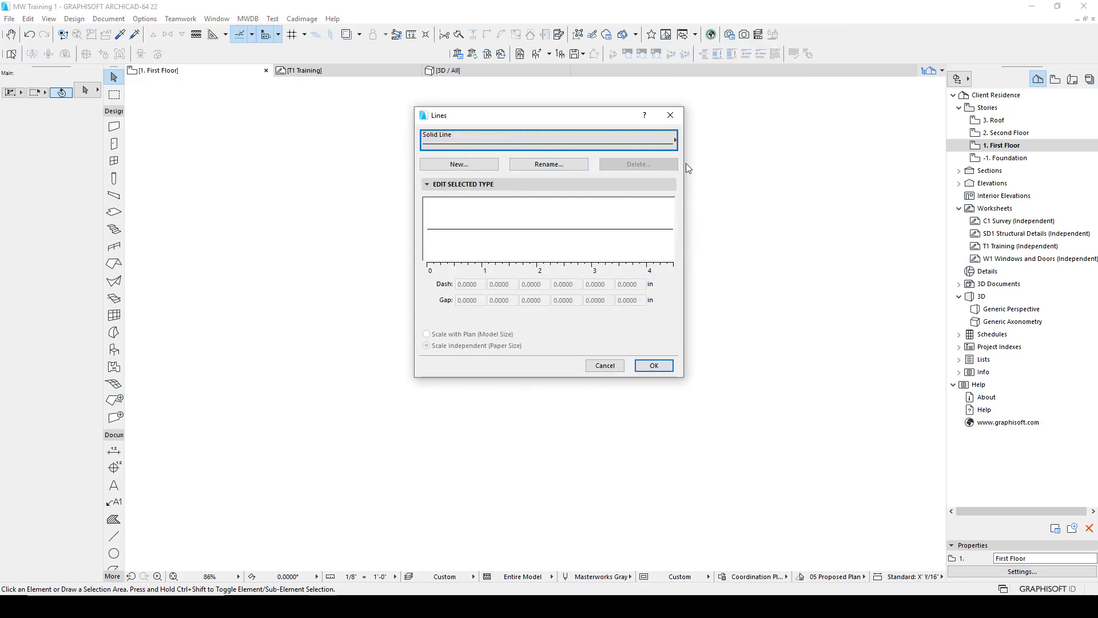
pyautogui.click(670, 115)
# - Check the shortcuts for Fills and the other attribute commands, view the Layers (Model Views) settings, and cancel out of them
pyautogui.click(144, 19)
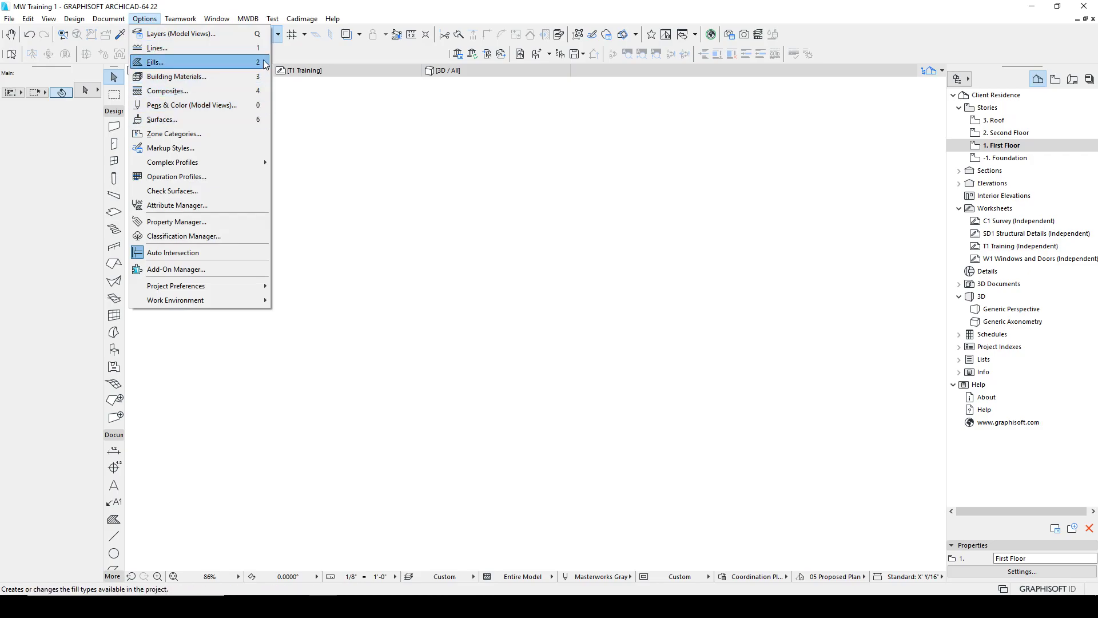
pyautogui.click(393, 129)
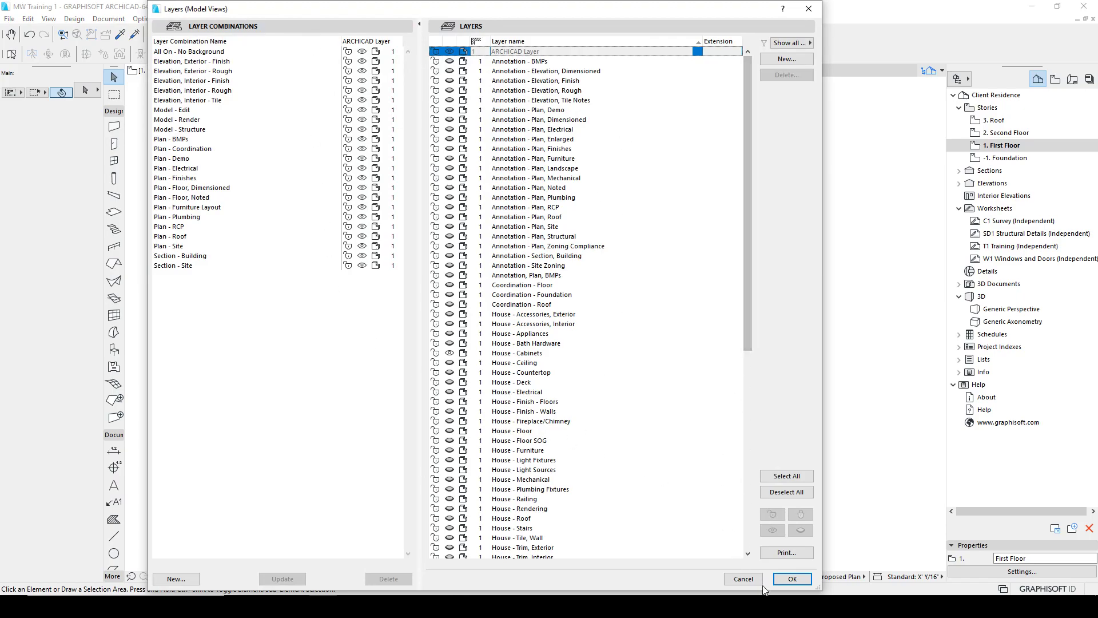
pyautogui.click(740, 577)
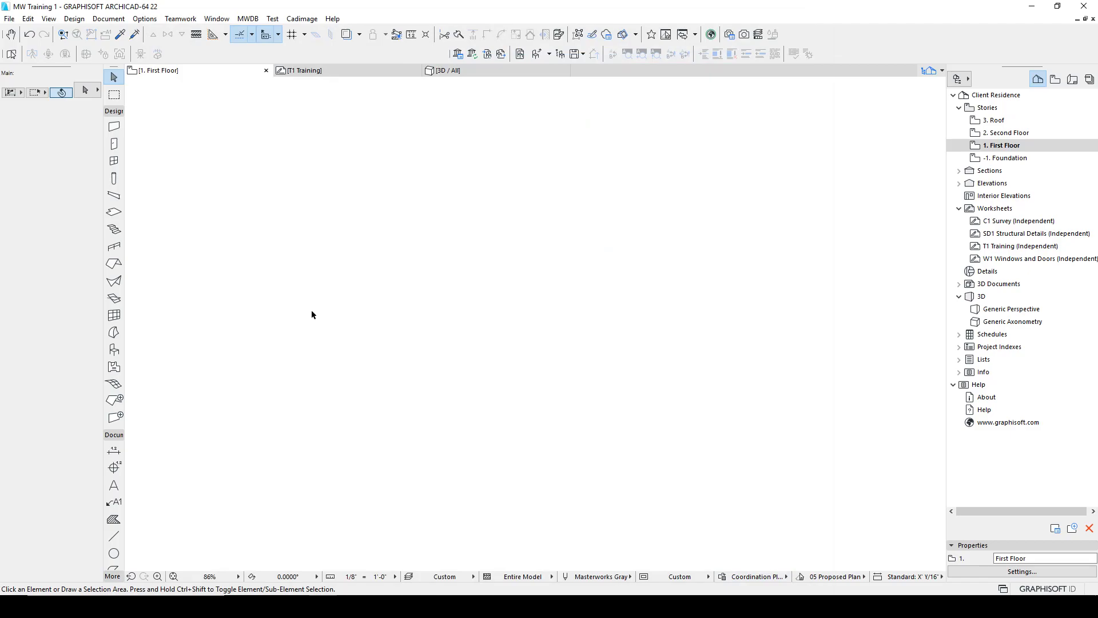